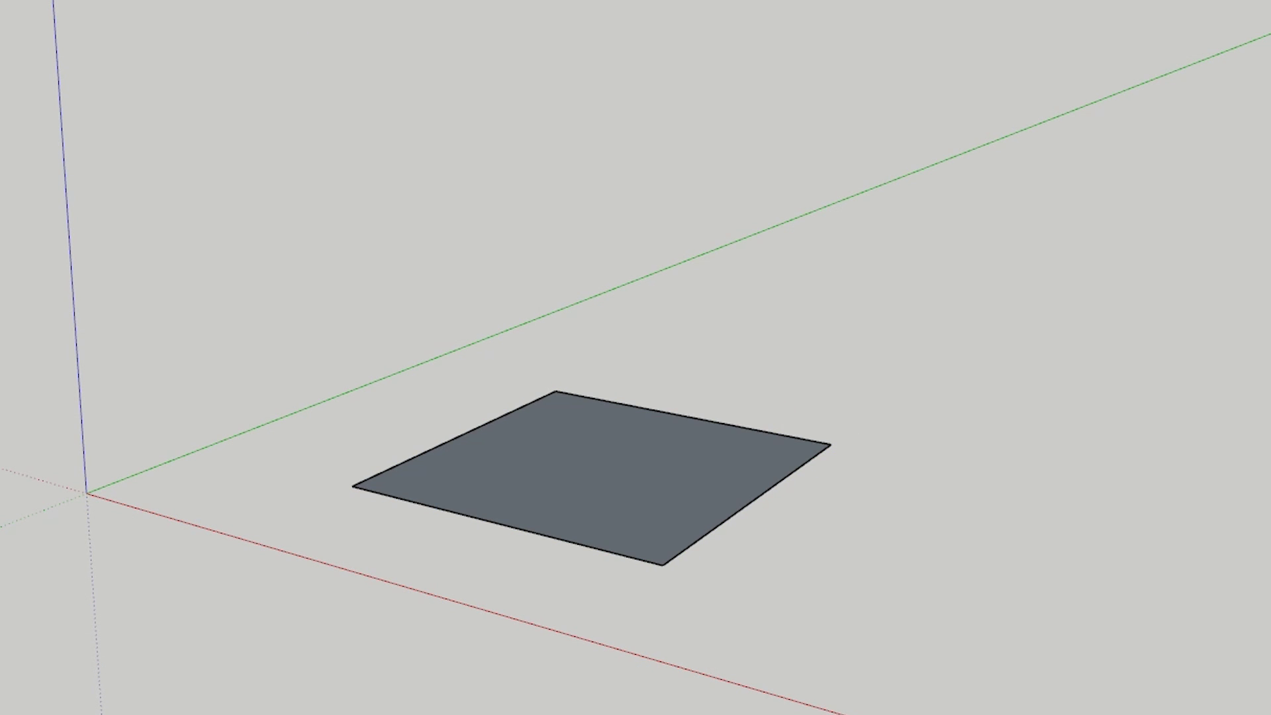
drag(559, 477, 558, 233)
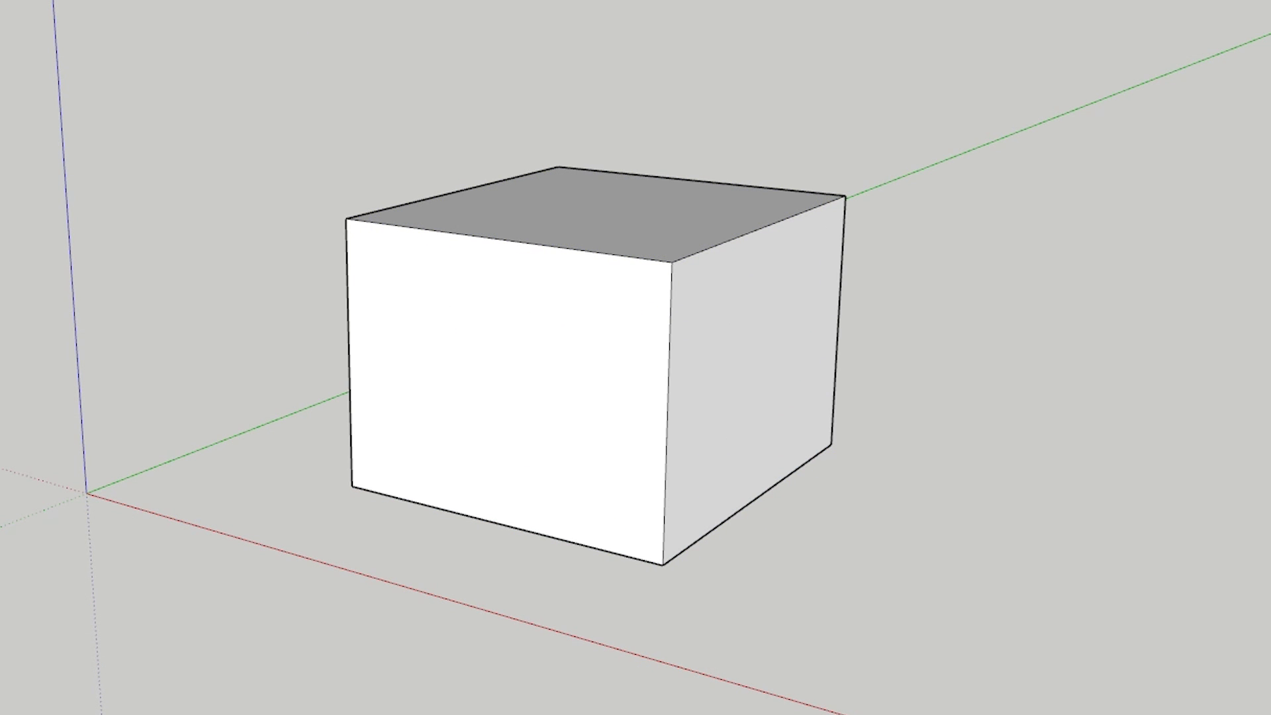